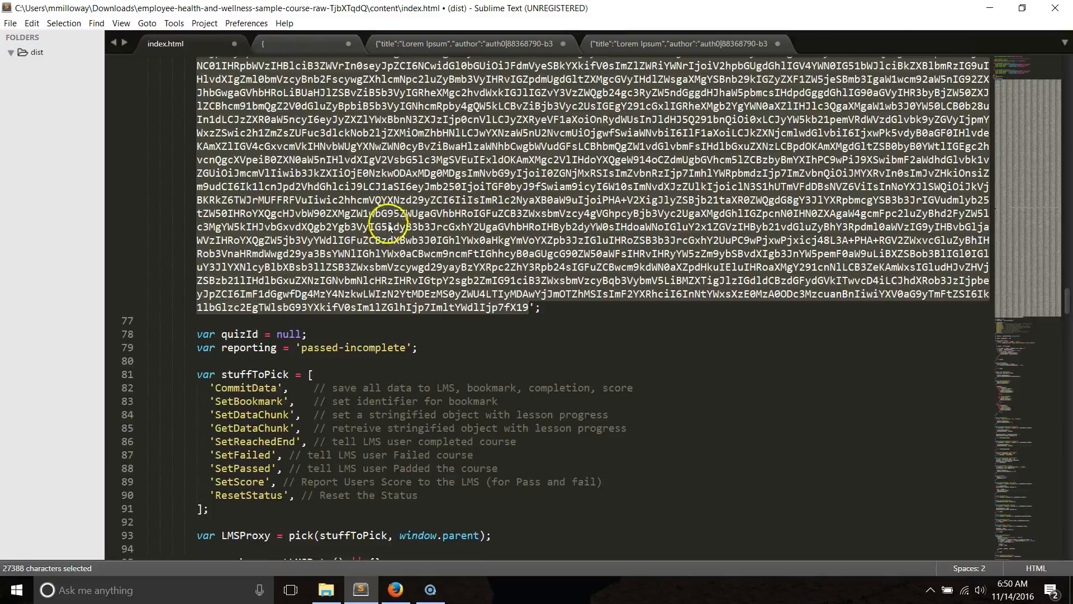
Copy the selected Base64 string assigned to the data variable in index.html
scroll(390, 224, up, 15)
scroll(417, 289, up, 15)
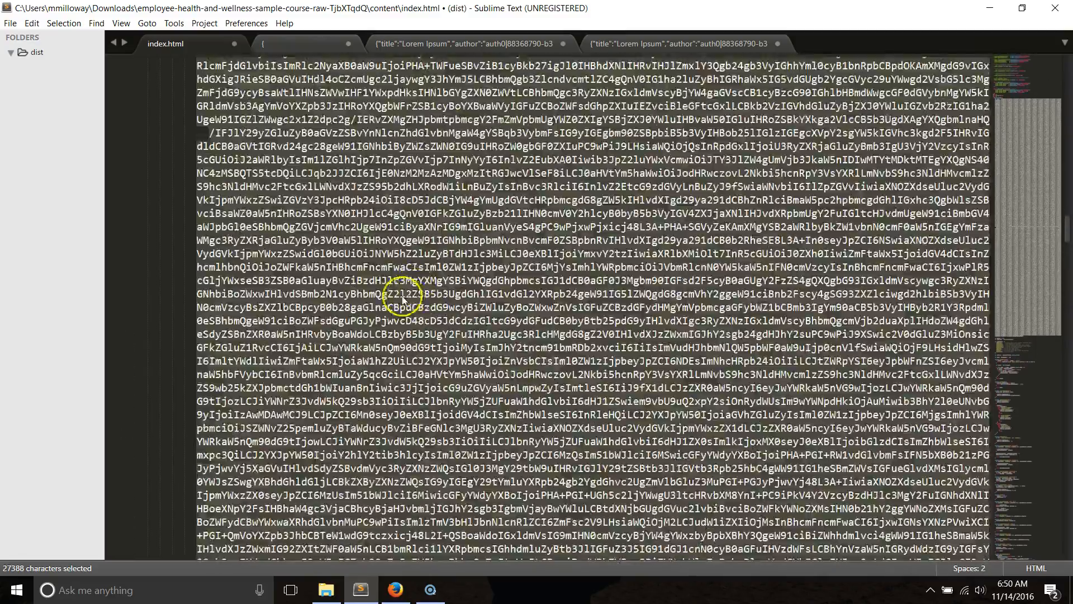
scroll(384, 314, up, 10)
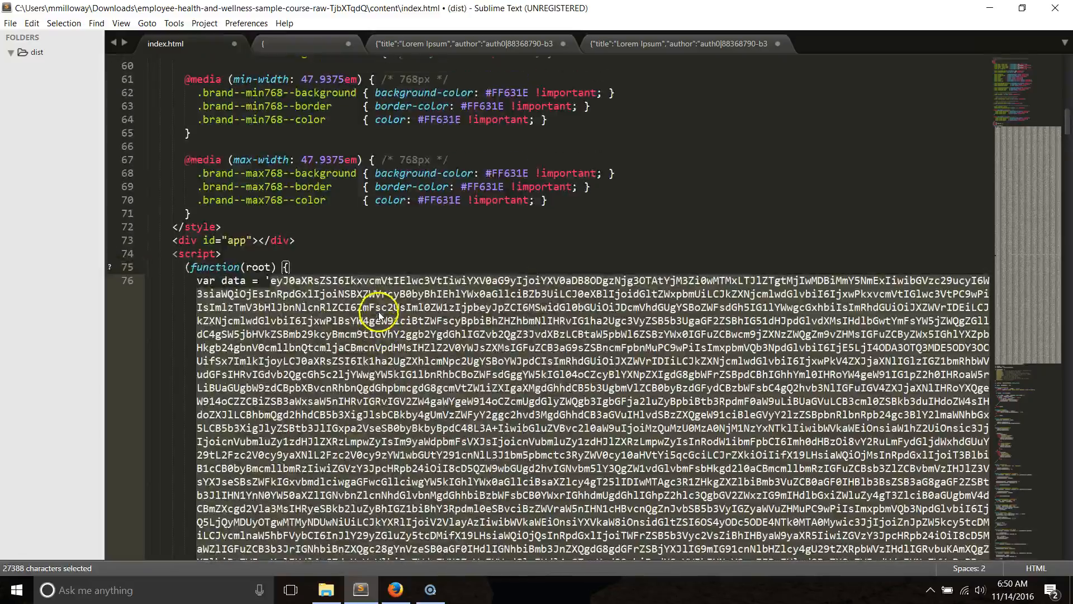
right_click(378, 320)
click(425, 347)
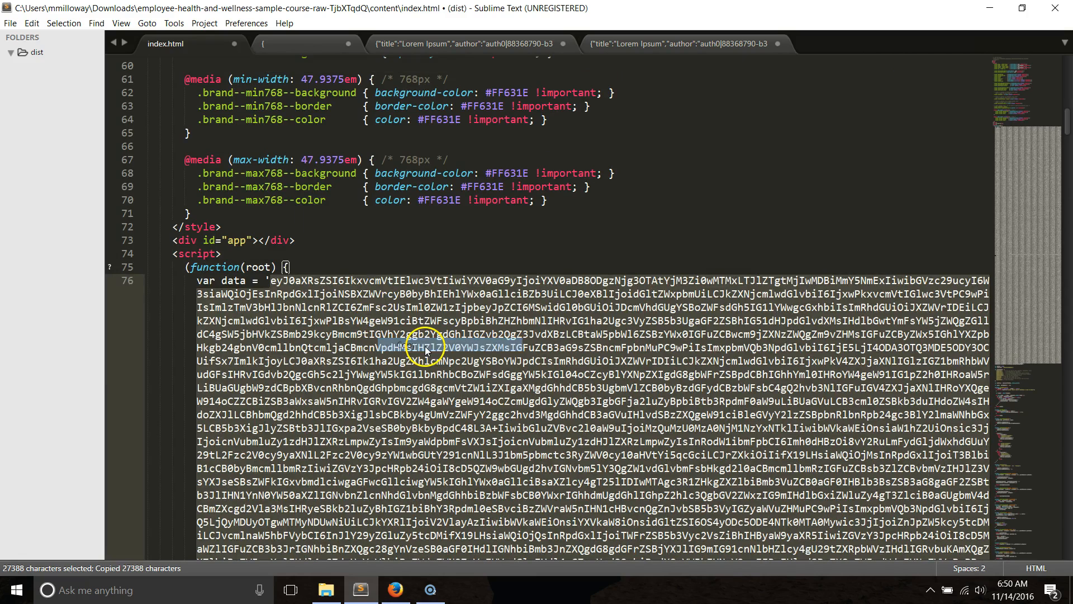
Switch to Firefox and decode the copied string as UTF-8 on the Base64 decode page
click(395, 596)
click(233, 371)
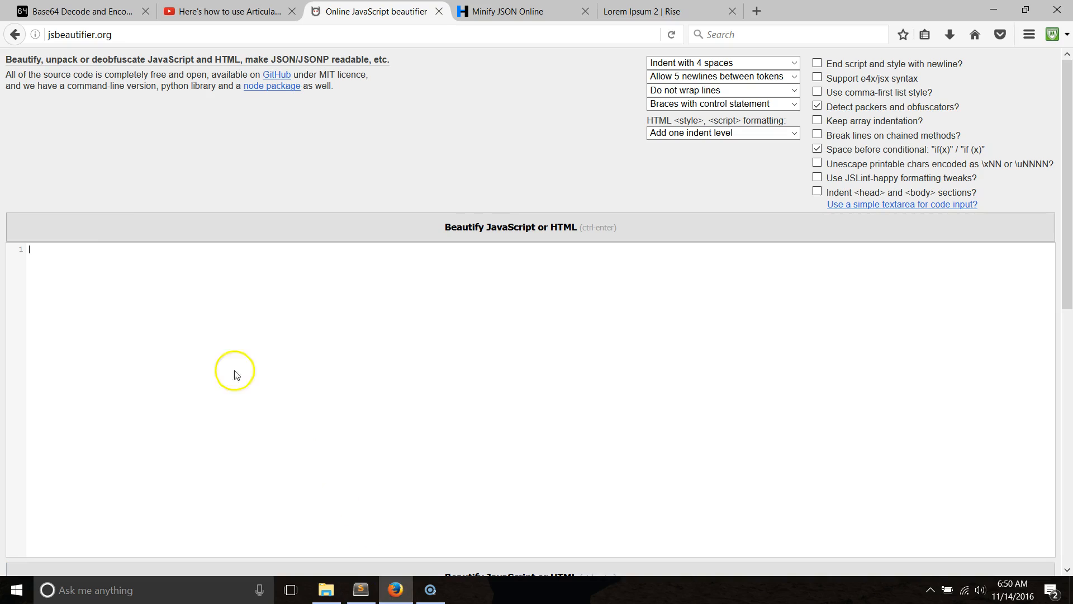
click(56, 8)
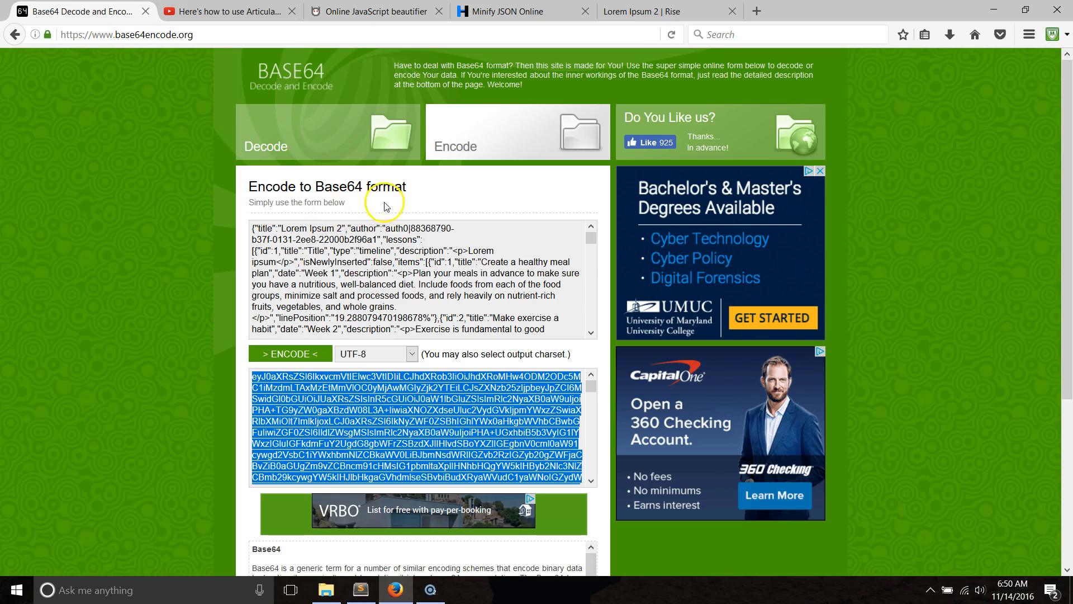
click(332, 248)
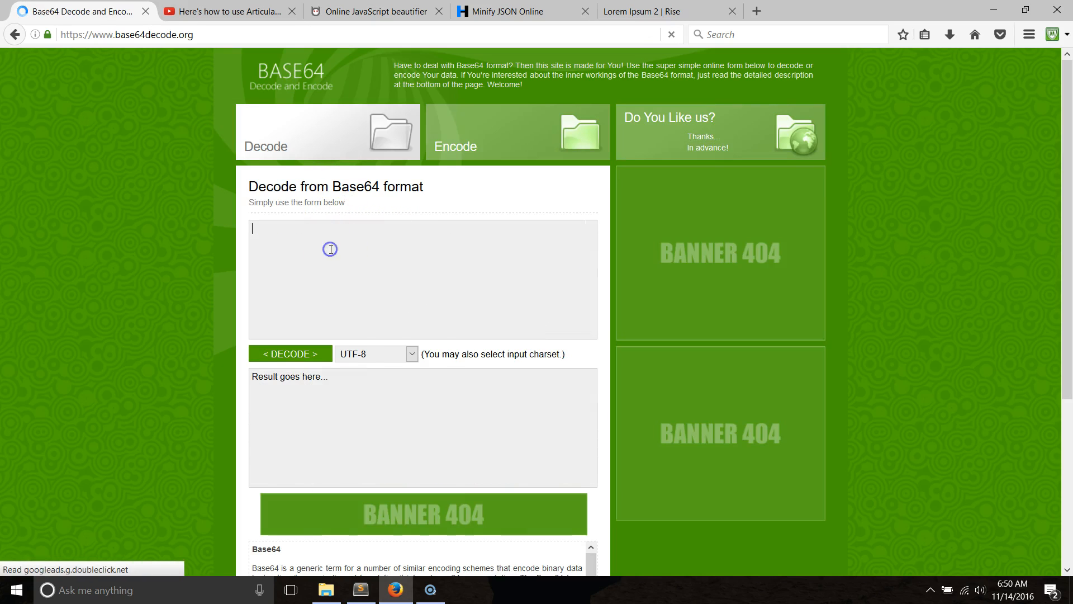
right_click(333, 250)
click(362, 303)
click(291, 354)
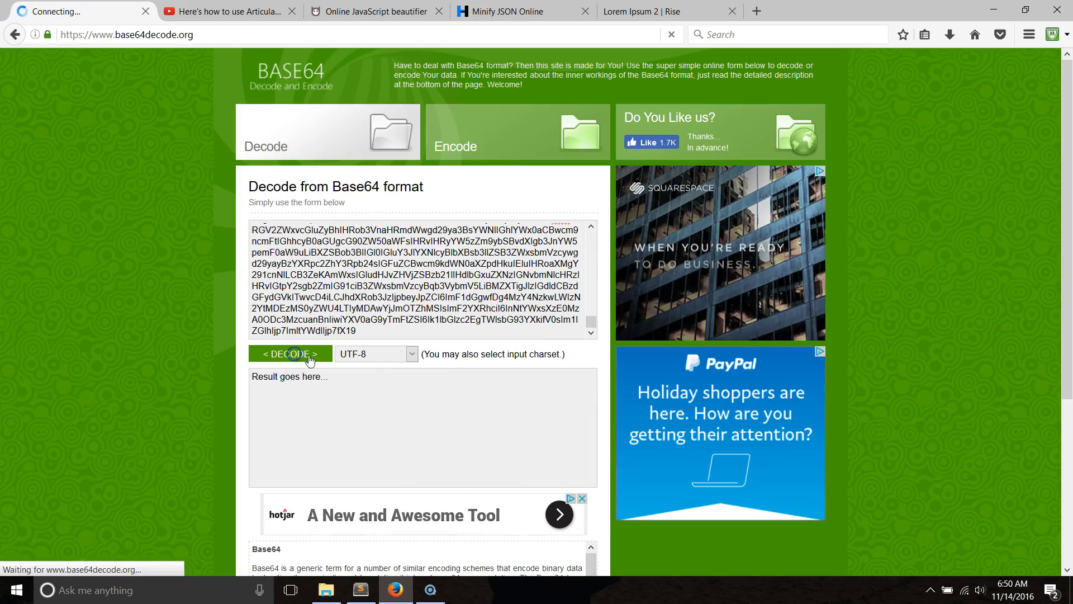
Copy the entire decoded JSON result
right_click(373, 388)
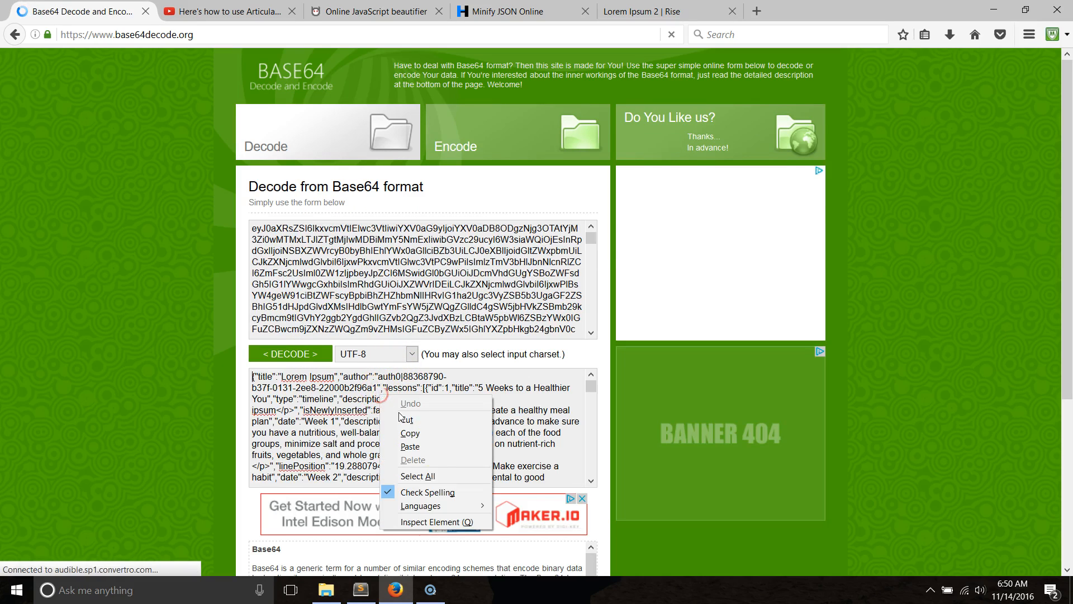
click(440, 476)
right_click(394, 432)
click(414, 466)
Beautify the copied JSON in the Online JavaScript beautifier
click(373, 11)
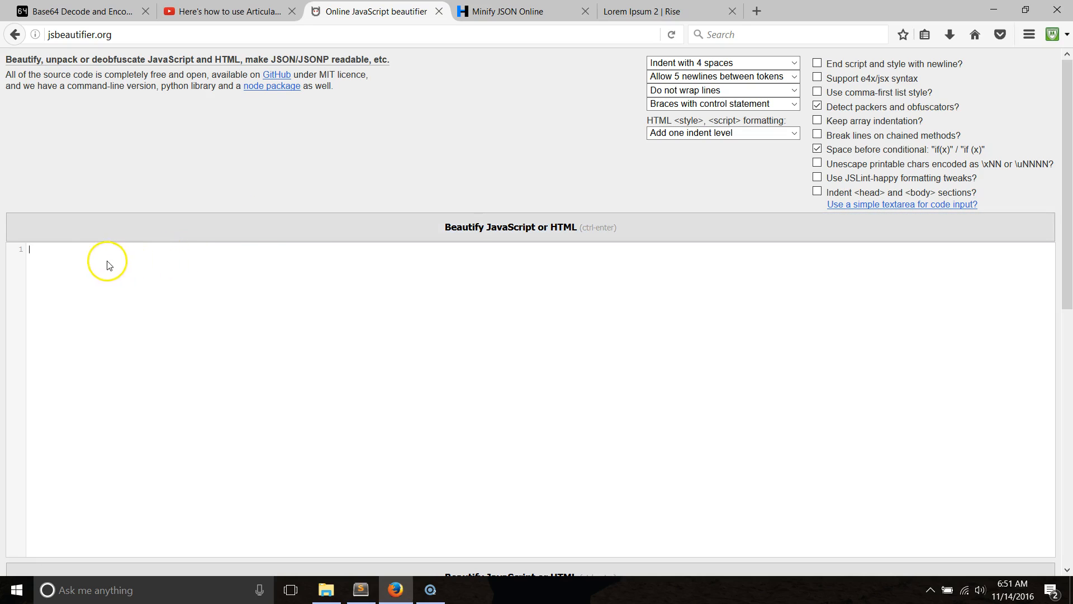
right_click(60, 259)
click(114, 316)
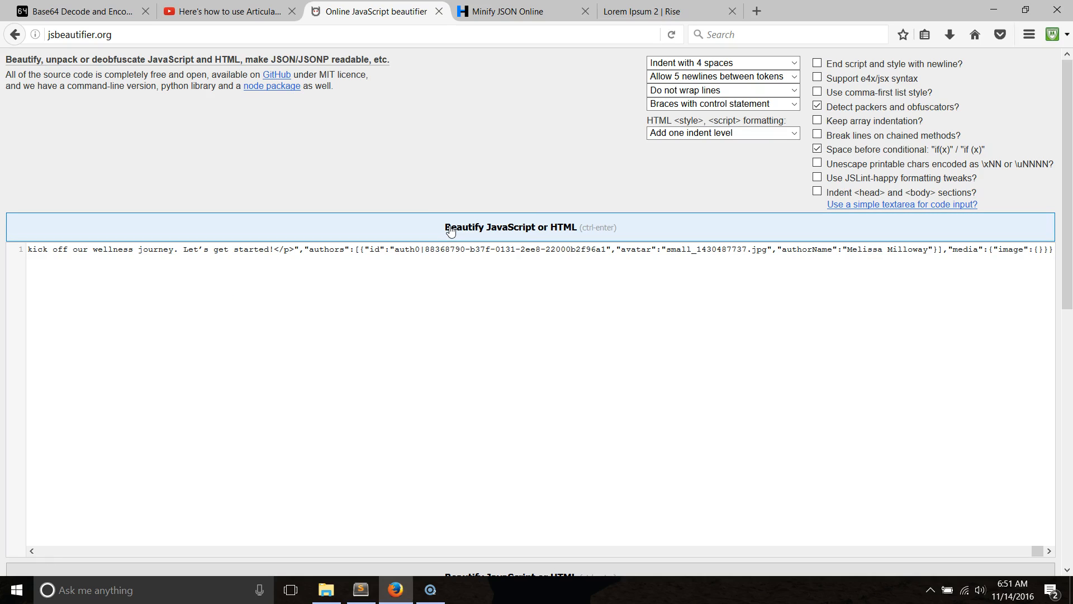
click(452, 229)
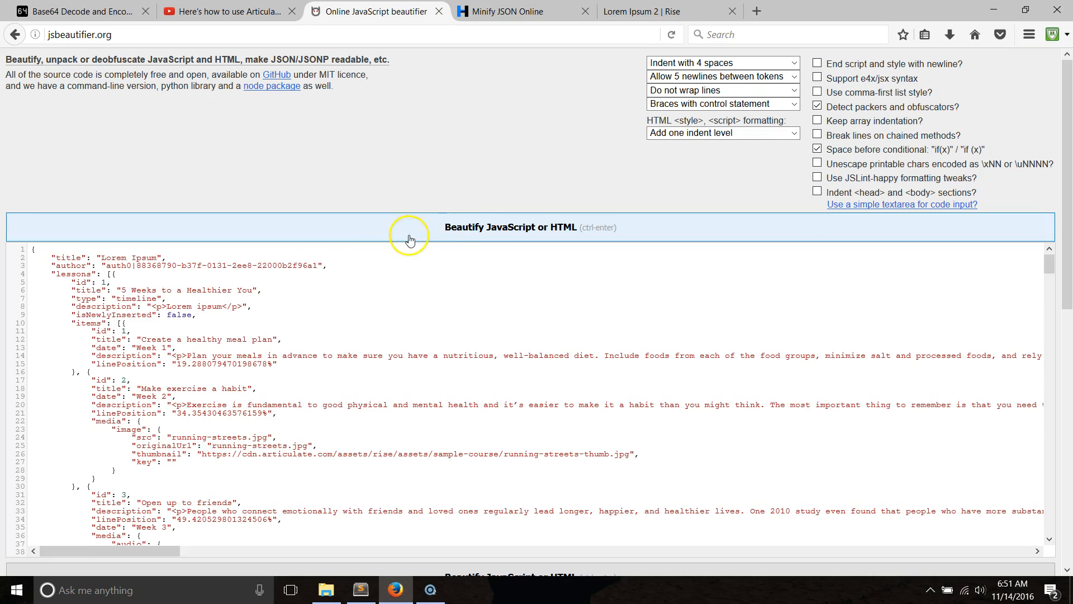
Look through the beautified JSON and copy all of it
scroll(235, 291, down, 13)
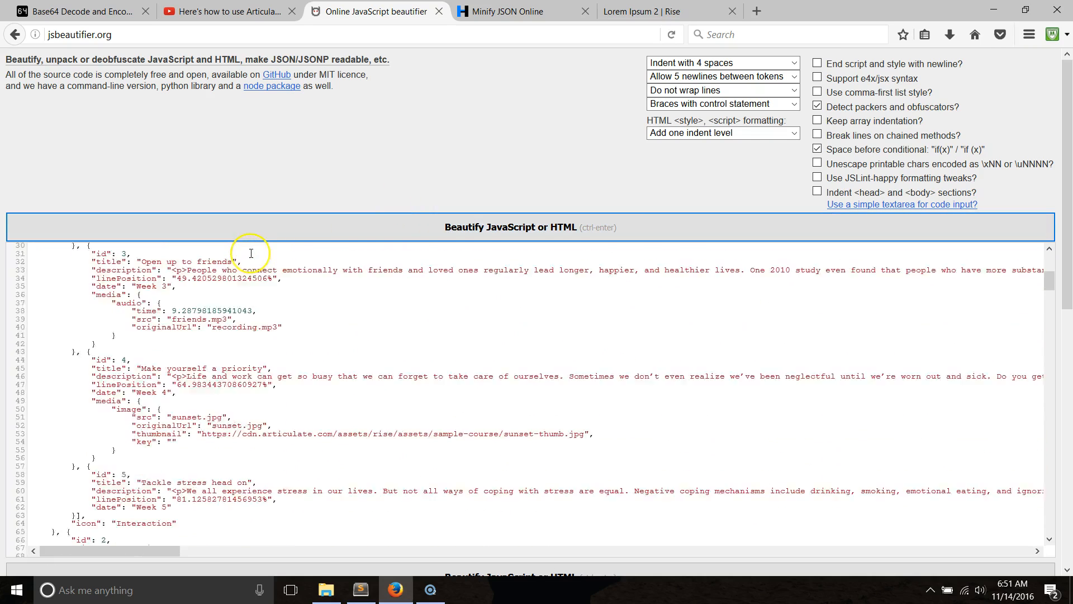
scroll(251, 253, down, 20)
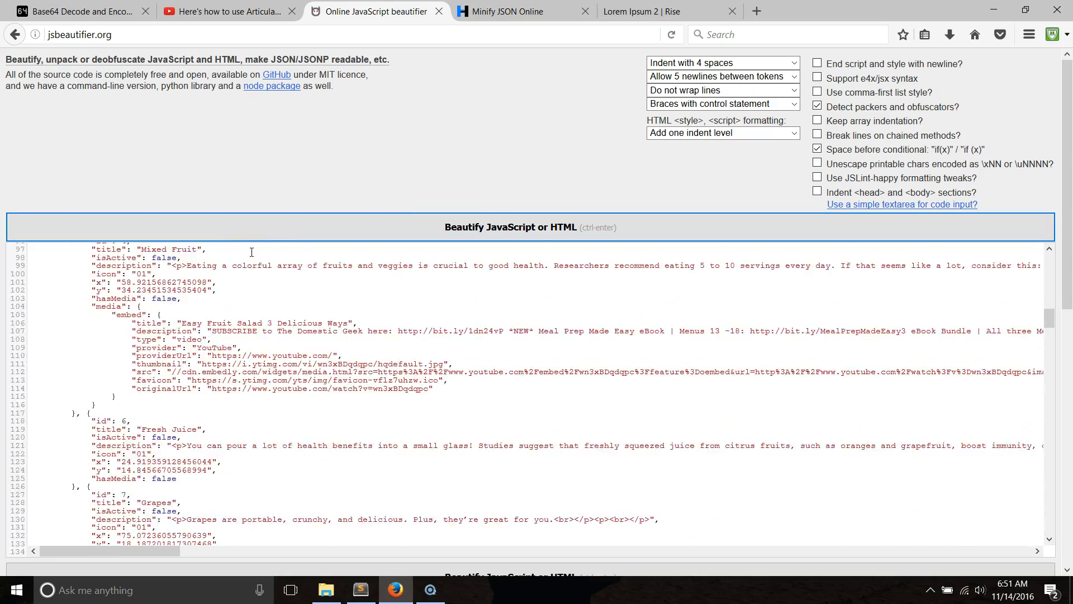
scroll(251, 252, down, 20)
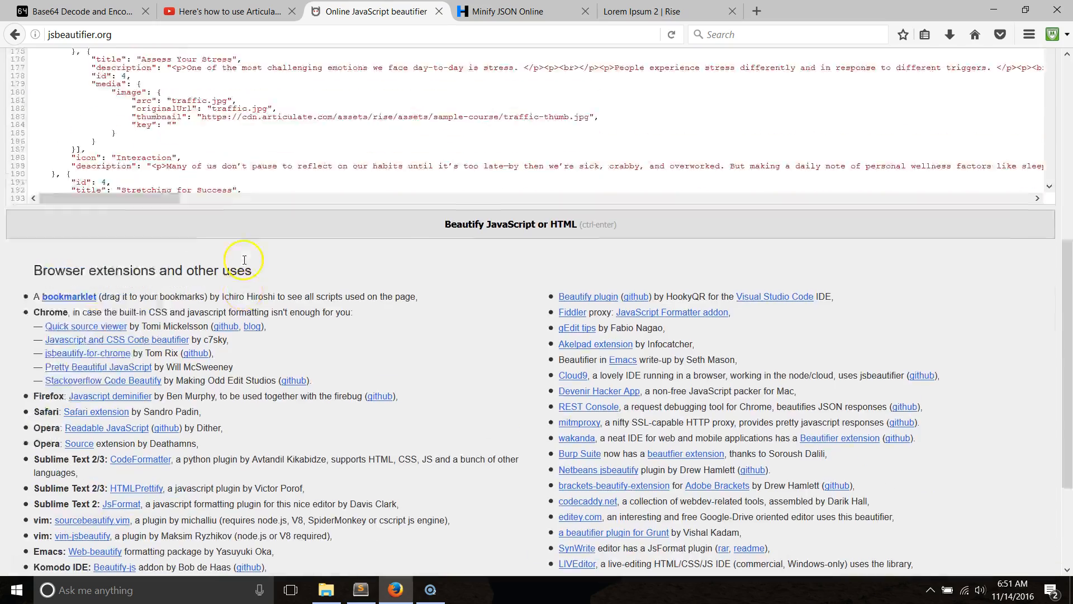
scroll(297, 223, up, 10)
right_click(395, 354)
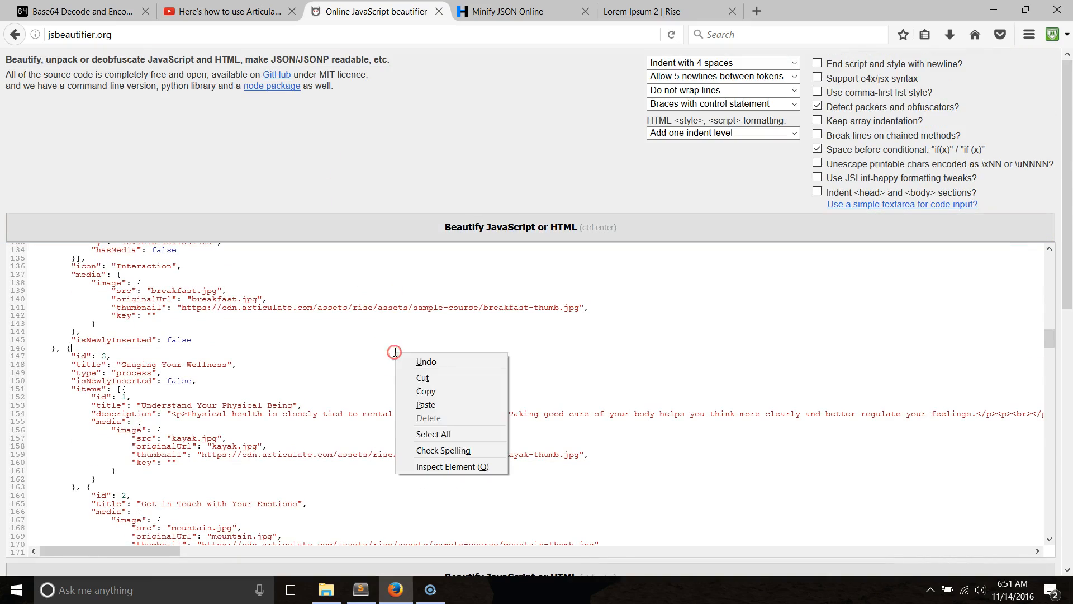
click(457, 441)
right_click(428, 393)
click(481, 440)
Switch to Sublime Text and paste the beautified JSON into a new file
click(361, 589)
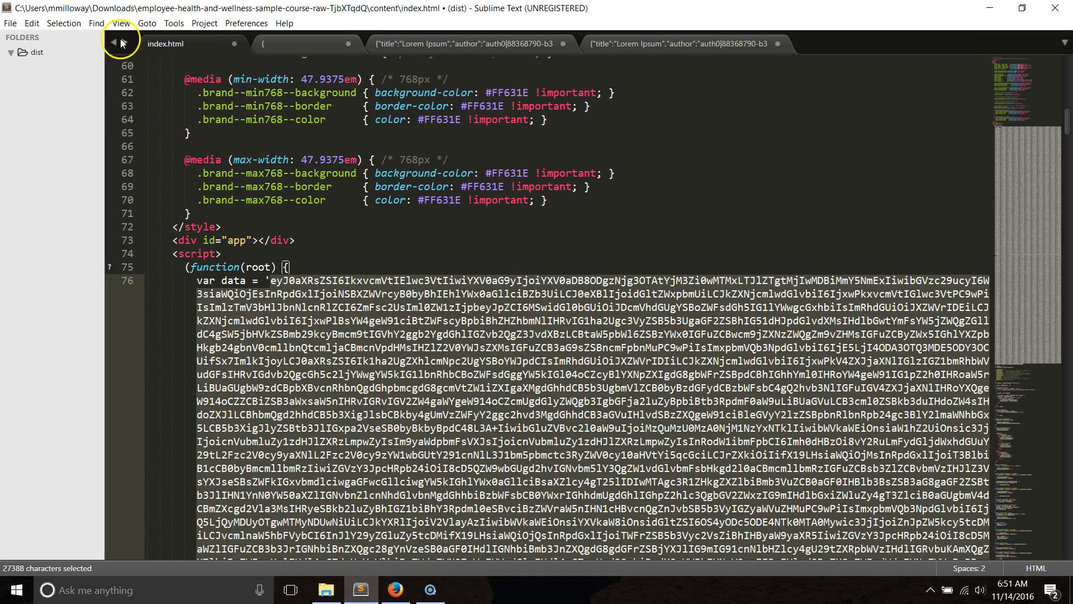
click(11, 23)
click(25, 37)
right_click(439, 258)
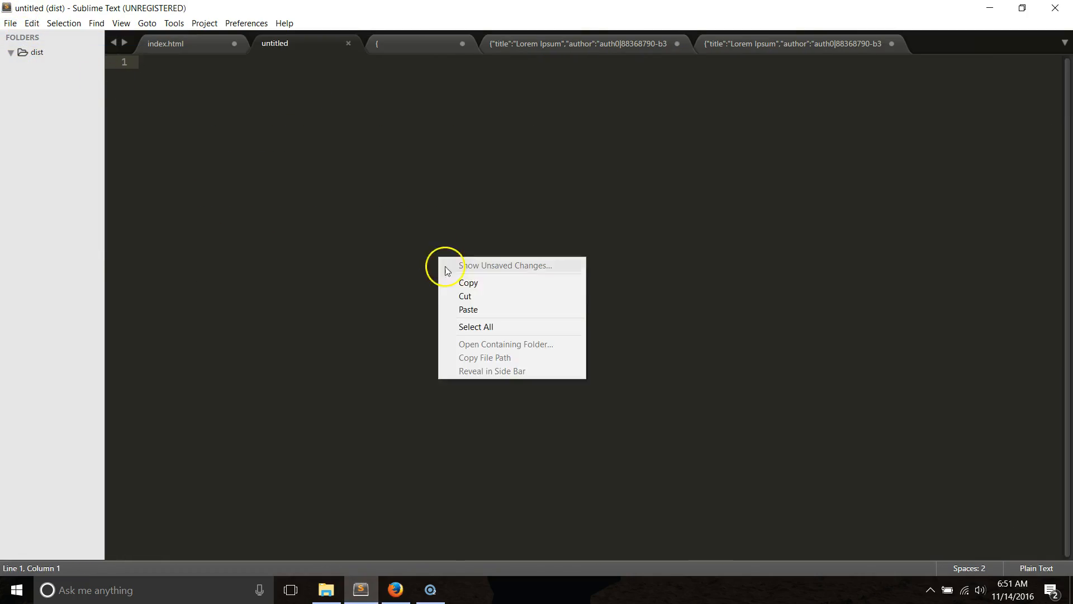
click(478, 311)
Change the course title at the start of the JSON to "Lorem Ipsum 2"
scroll(448, 246, up, 12)
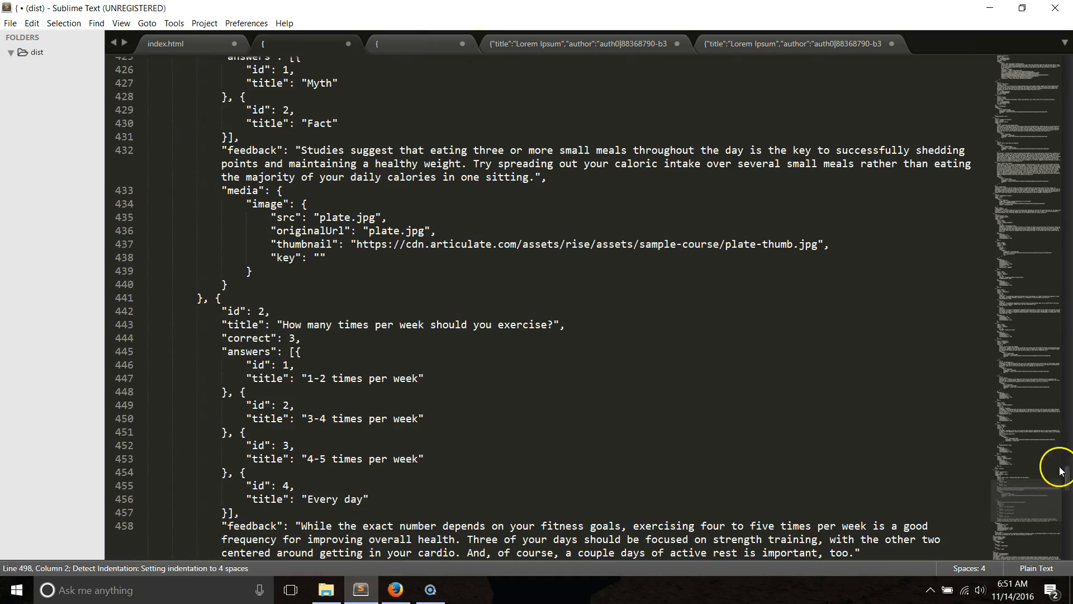
drag(1067, 481, 1066, 53)
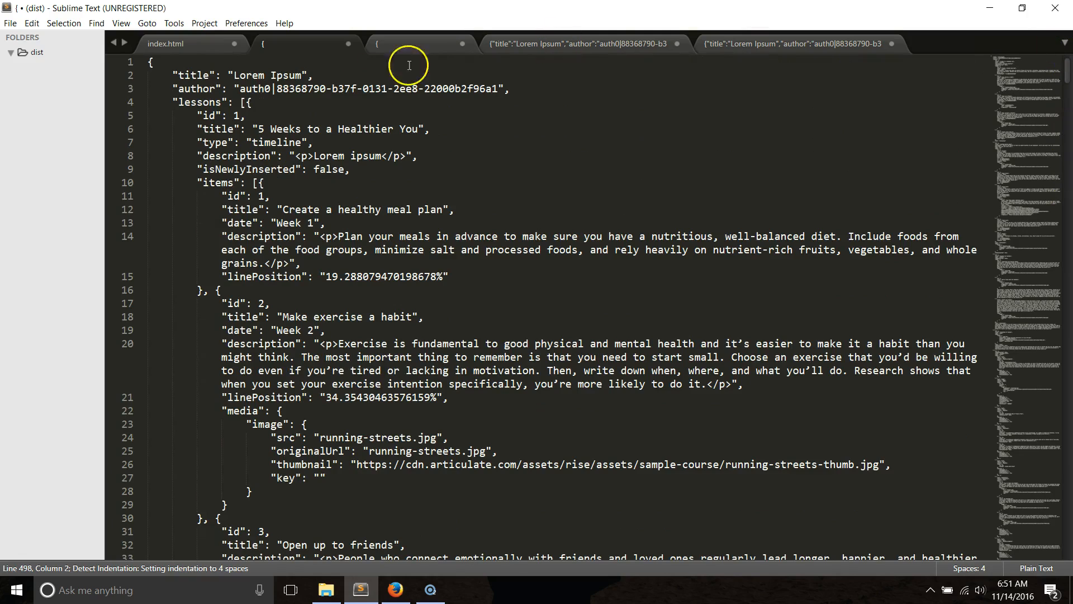
click(301, 68)
click(302, 76)
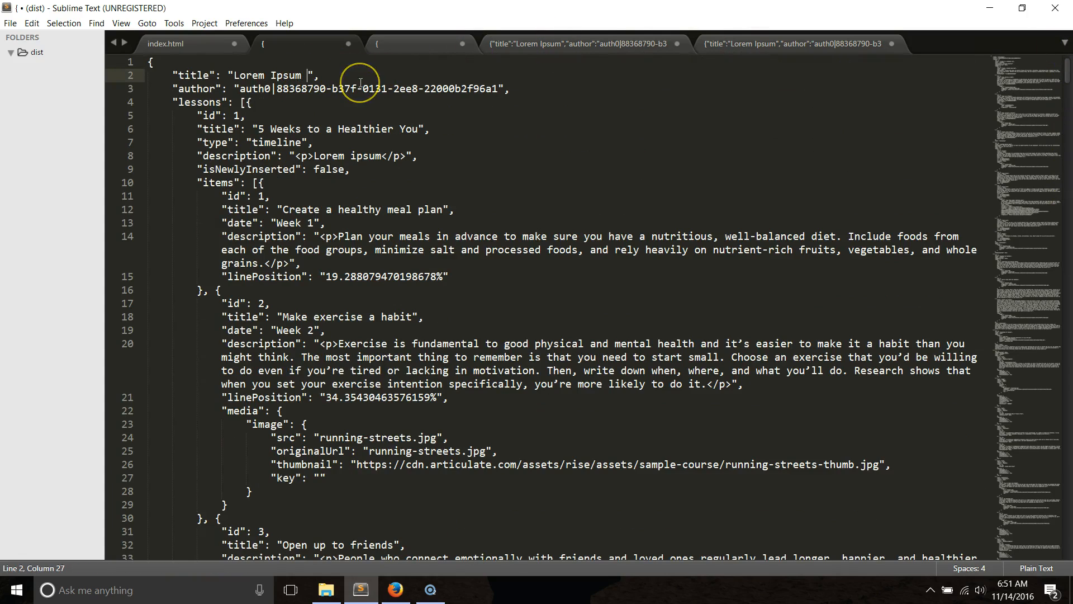
text(2)
Set the first lesson's title to "title" and its description to "Lorem ipsum 3", keeping the paragraph tags
drag(419, 128, 270, 129)
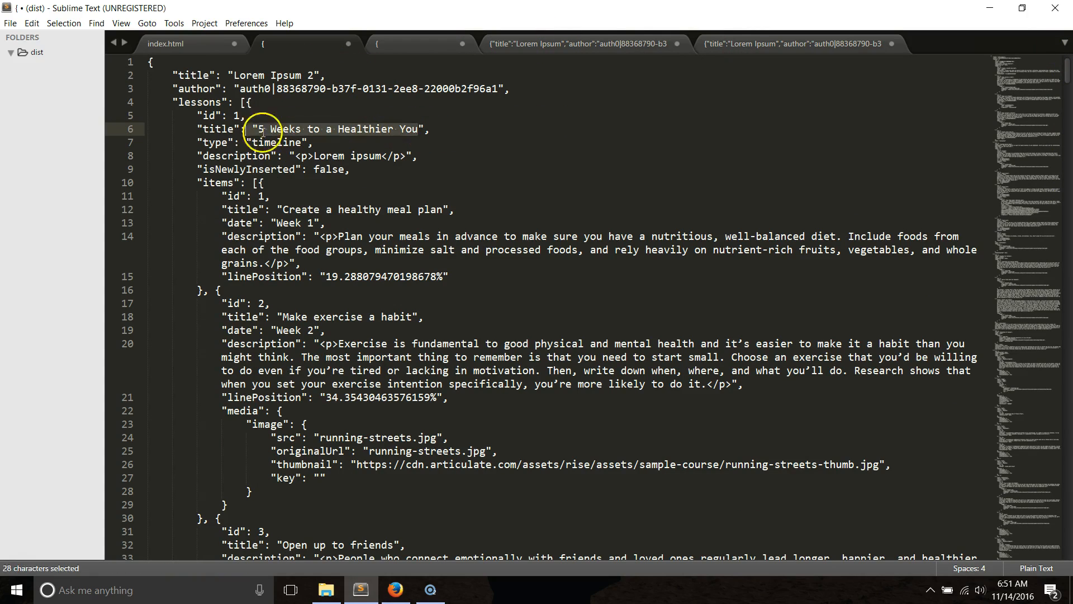
shift+click(259, 133)
text(title": "titl)
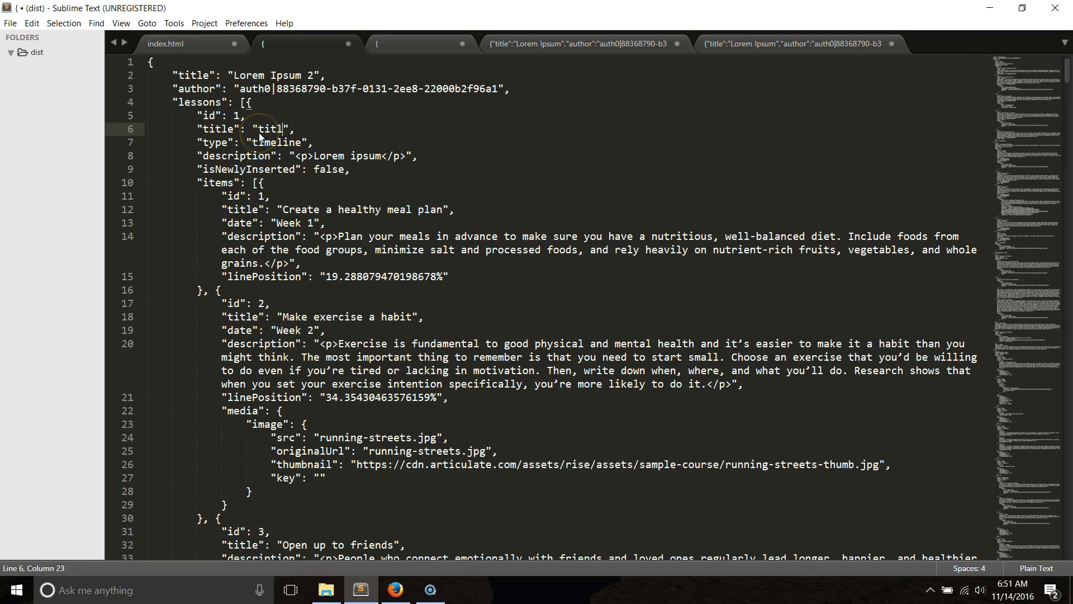
click(389, 156)
text(3)
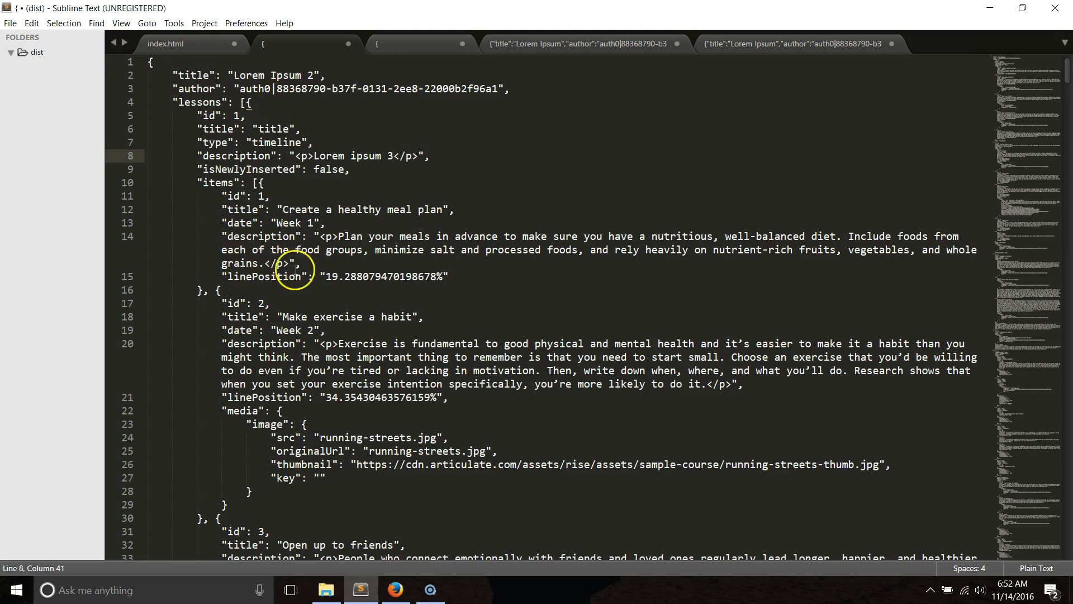
Review the lesson items and copy the entire edited JSON
scroll(291, 267, down, 3)
scroll(343, 503, down, 5)
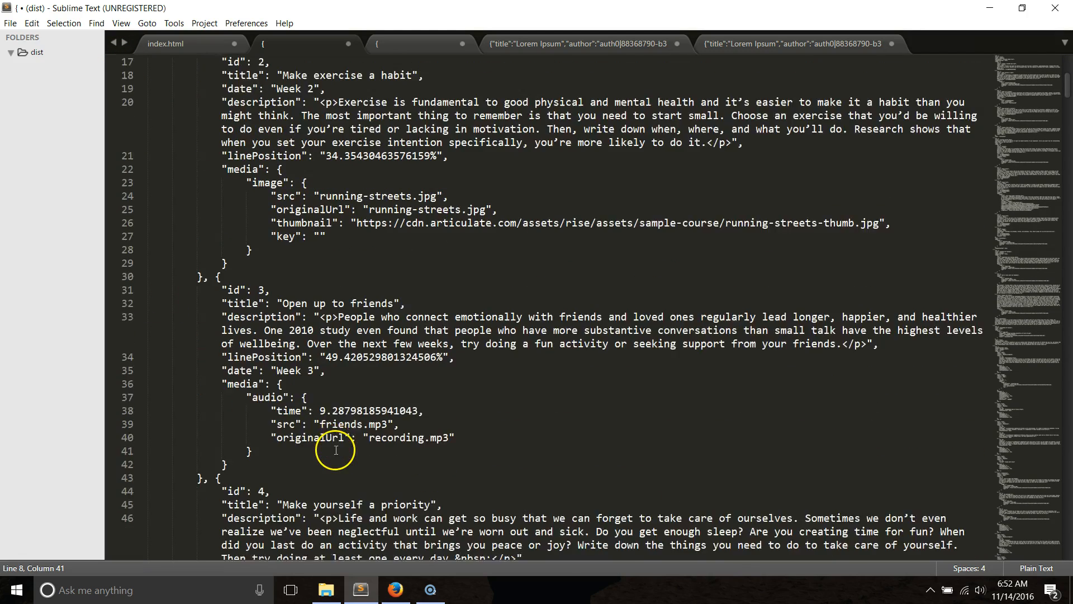
scroll(335, 446, down, 3)
scroll(341, 439, up, 9)
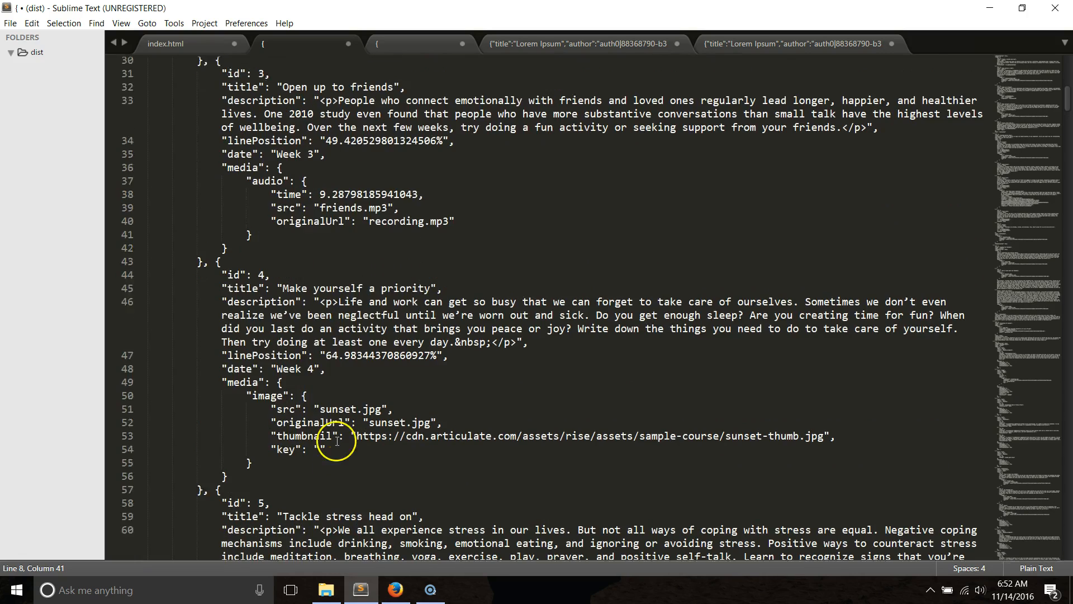
scroll(338, 440, up, 1)
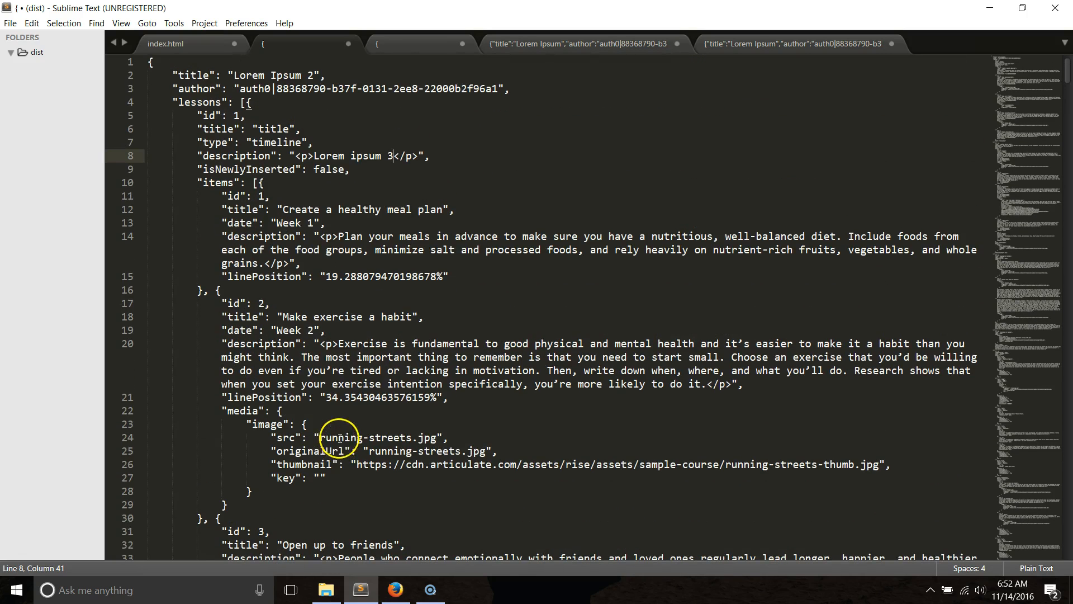
right_click(329, 237)
click(378, 311)
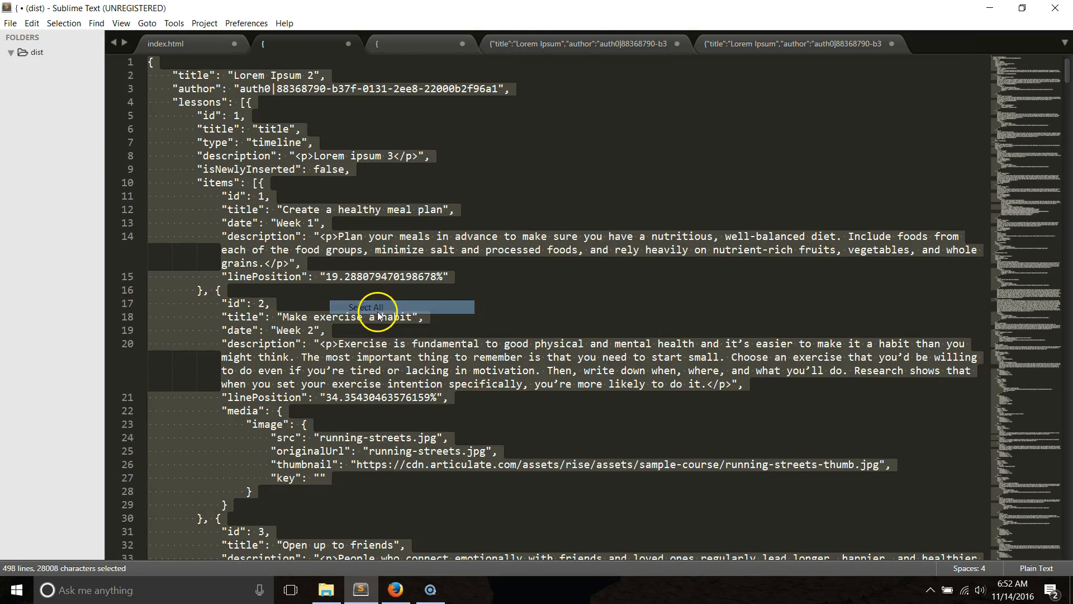
right_click(408, 284)
click(409, 319)
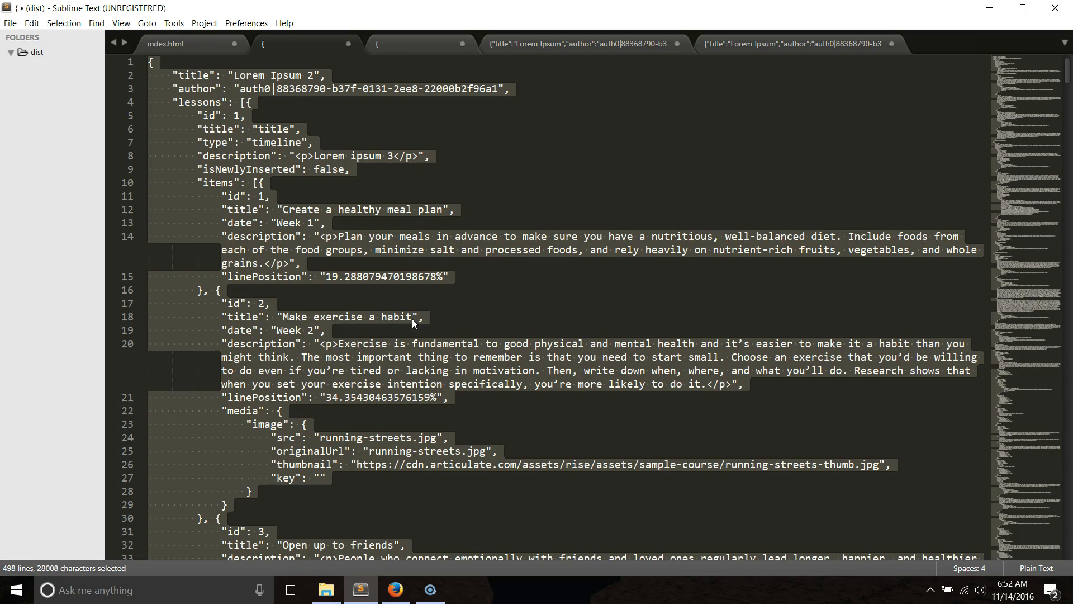
Switch to Firefox and minify the edited JSON in the HTTPUtility JSON Minifier
click(396, 586)
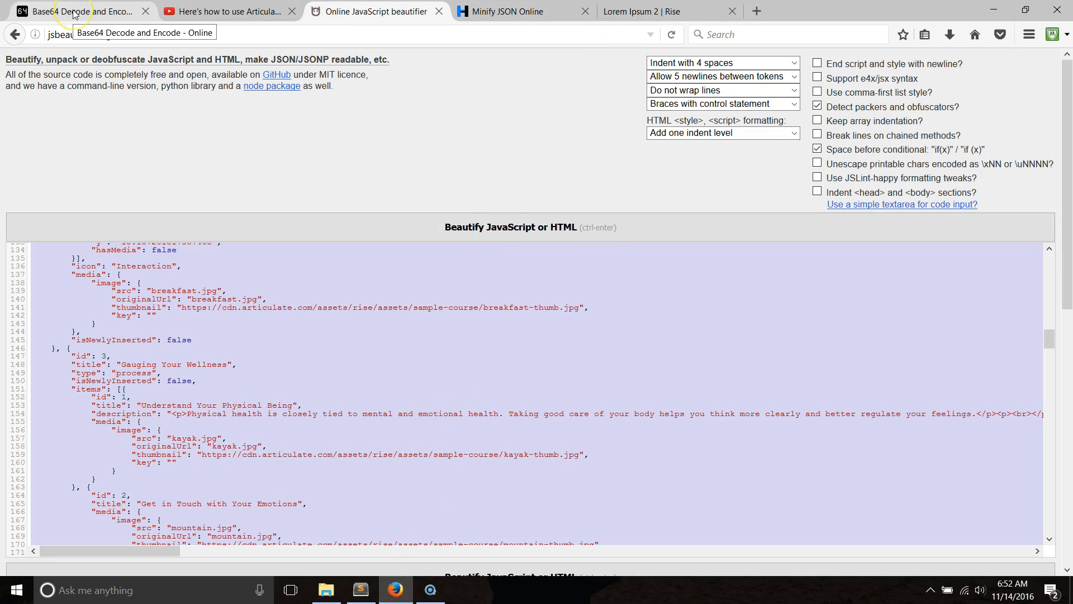
click(521, 14)
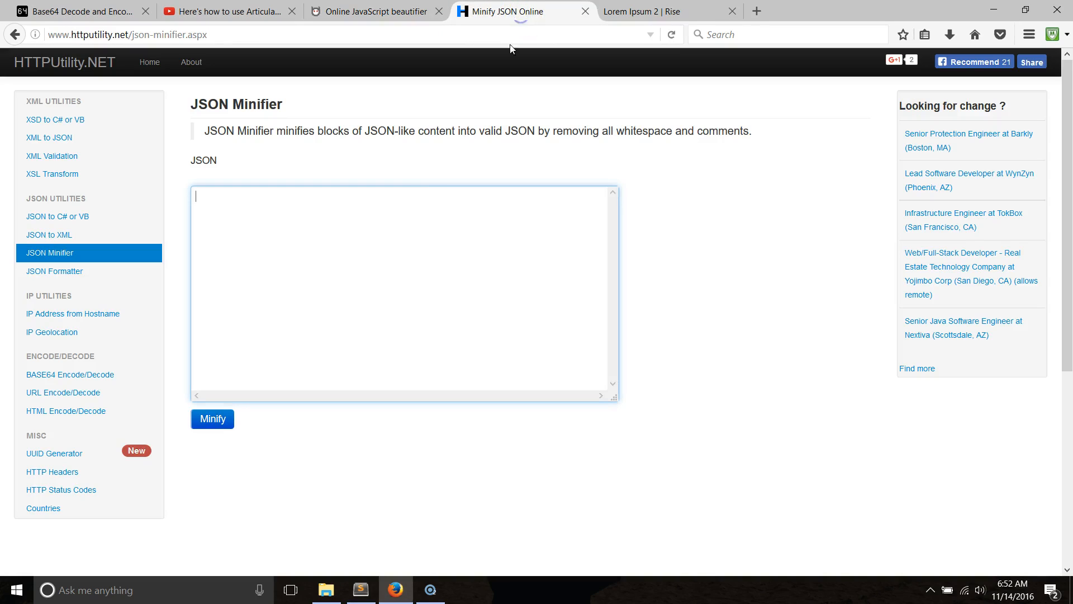
right_click(232, 230)
click(276, 284)
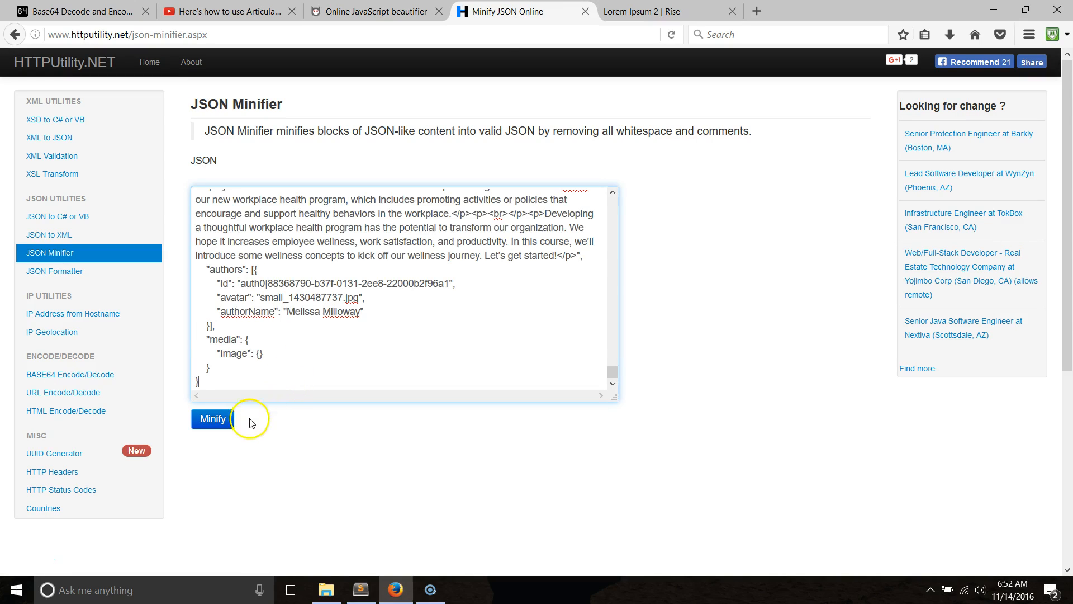
click(221, 426)
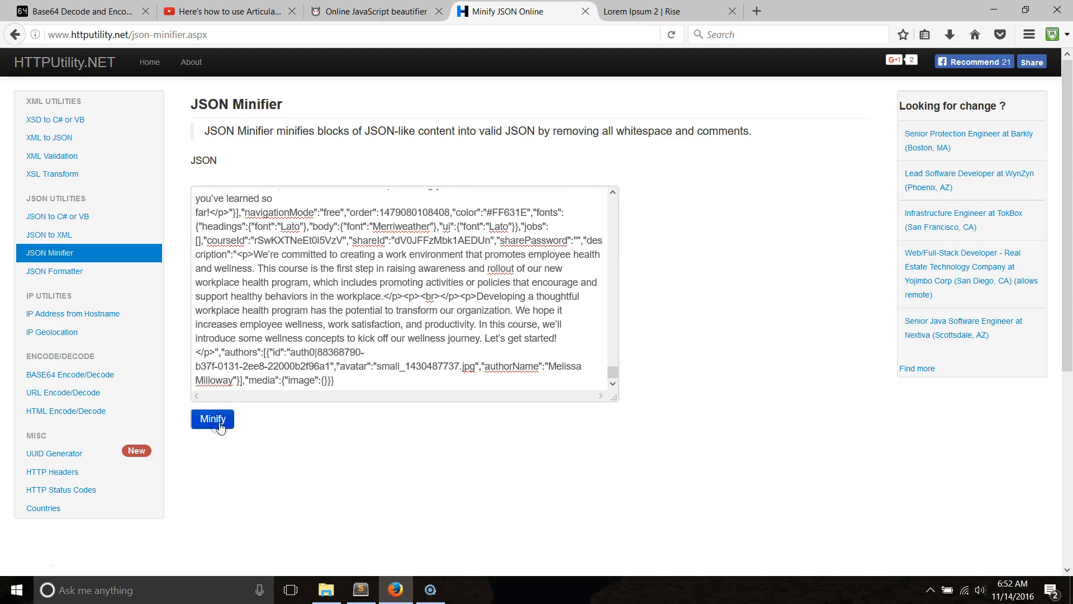
Copy the entire minified JSON
right_click(282, 286)
drag(612, 372, 613, 208)
right_click(423, 203)
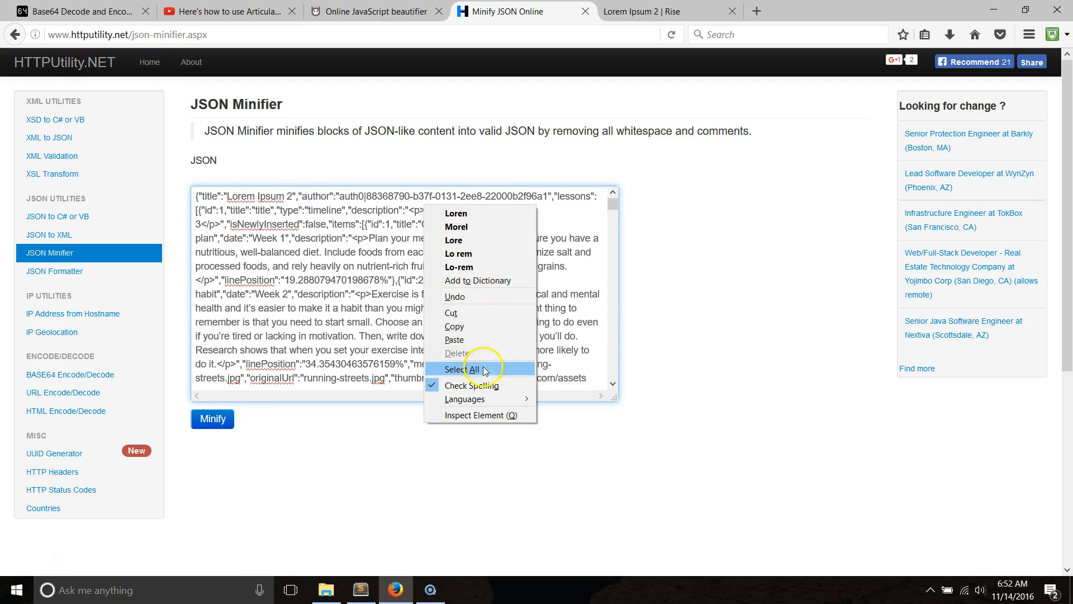
click(484, 371)
right_click(445, 326)
click(473, 362)
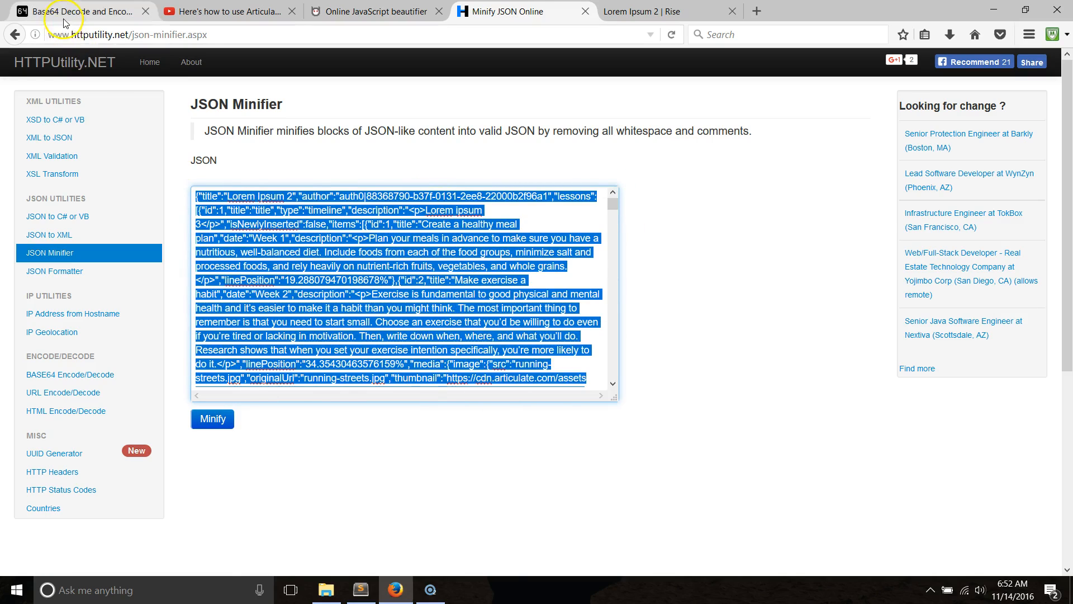
Encode the copied minified JSON to Base64 with UTF-8 on the Base64 Decode and Encode site
click(79, 11)
click(472, 137)
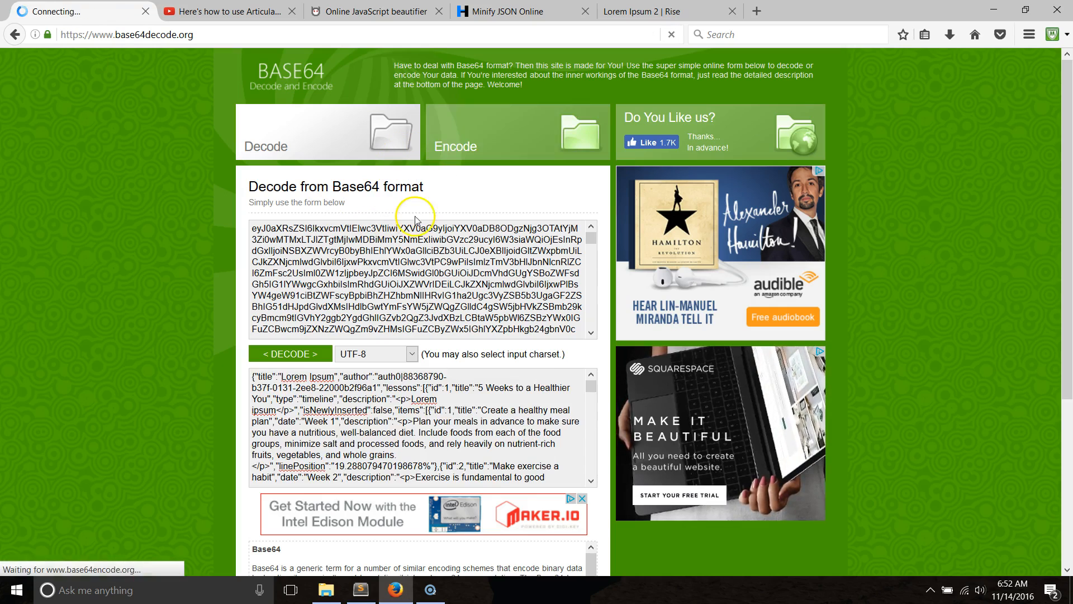
right_click(350, 256)
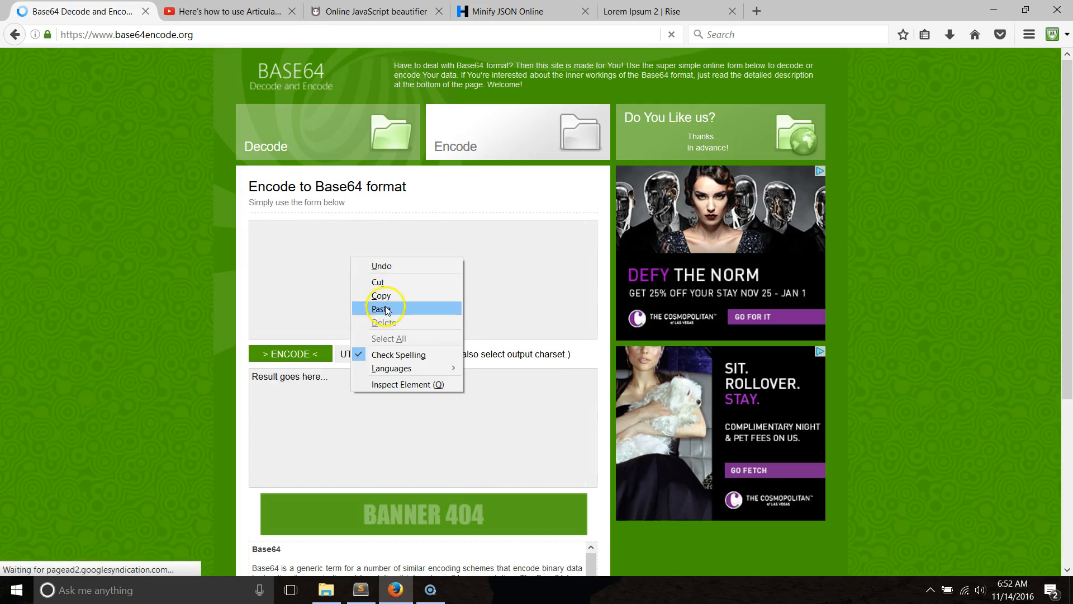
click(391, 308)
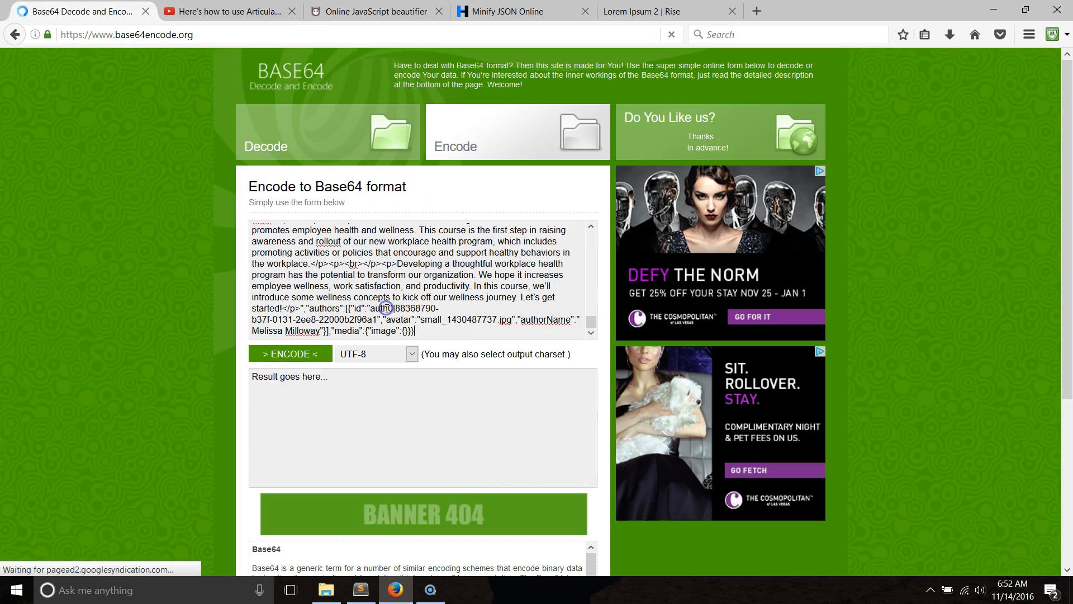
click(307, 359)
Copy the entire Base64-encoded result
right_click(409, 408)
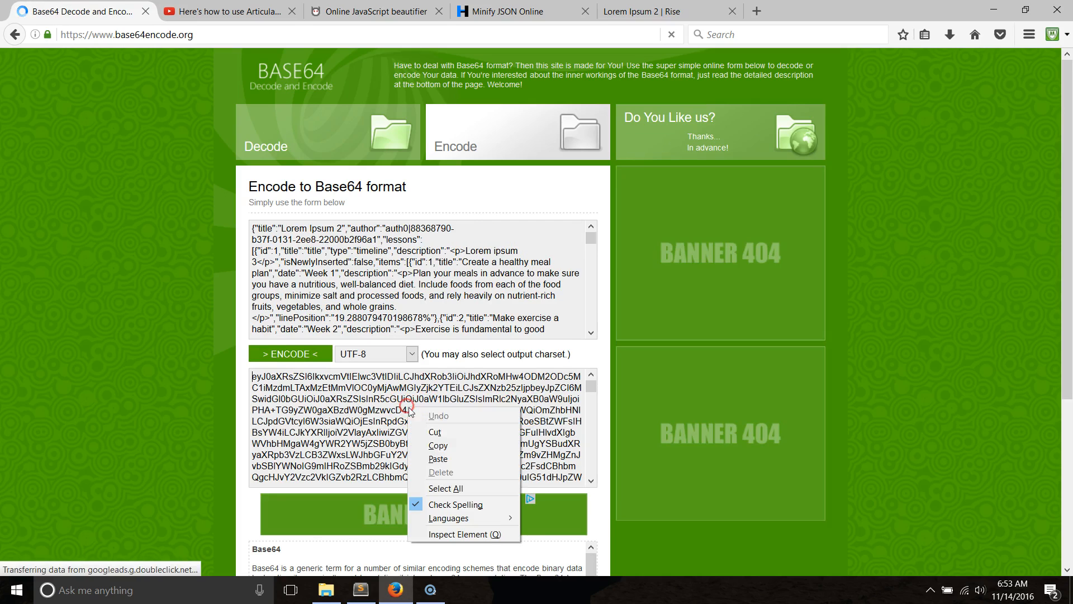
click(463, 490)
right_click(438, 434)
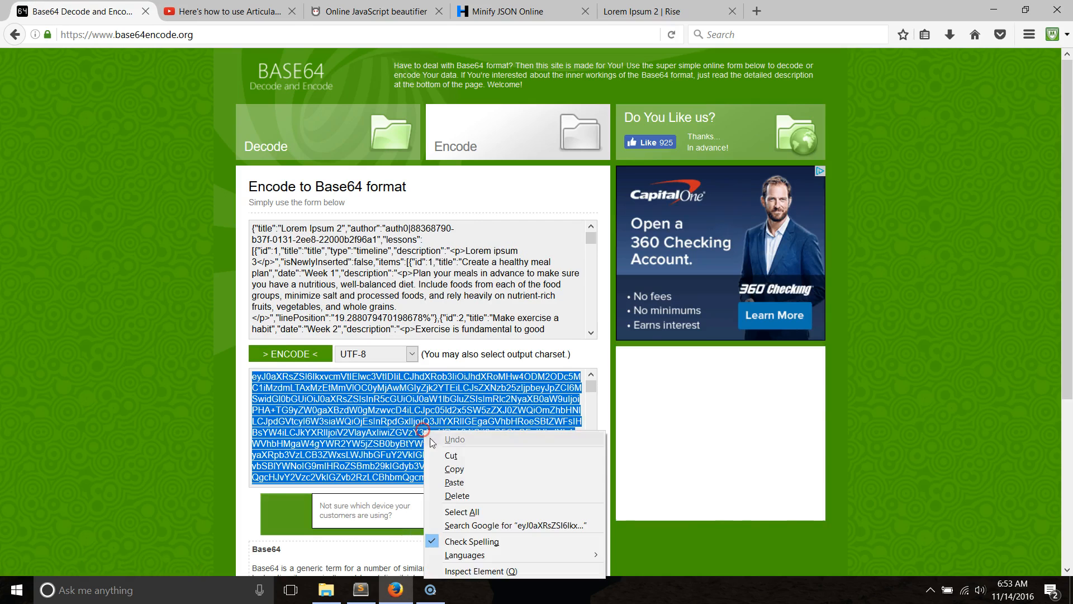
click(456, 470)
Switch to Sublime Text, replace the data variable's Base64 string in index.html with the copied one, and save the file
click(361, 589)
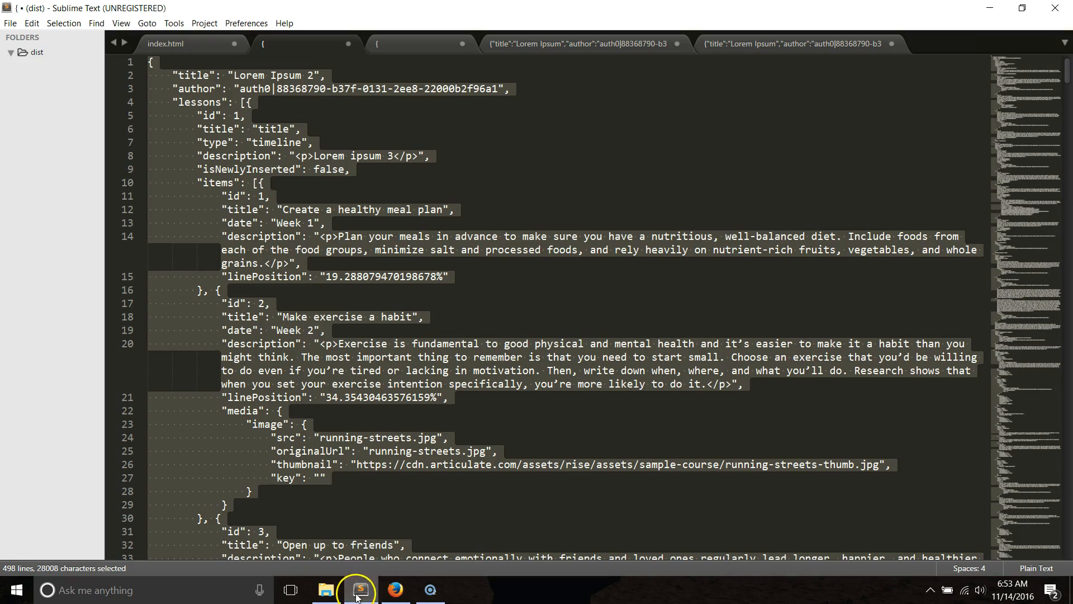
click(180, 53)
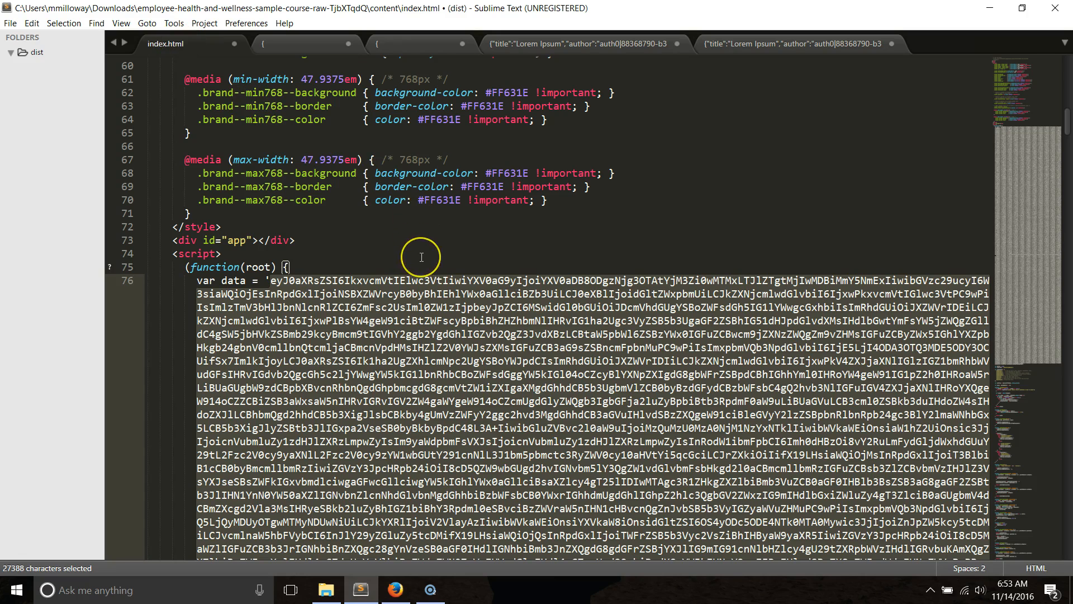
key(BackSpace)
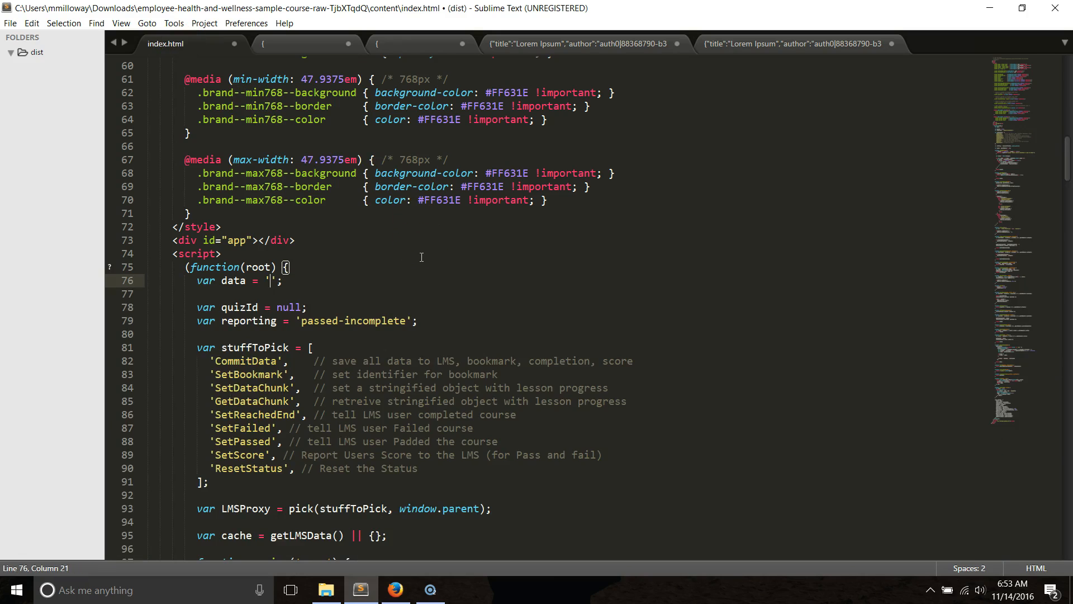
key(ctrl+v)
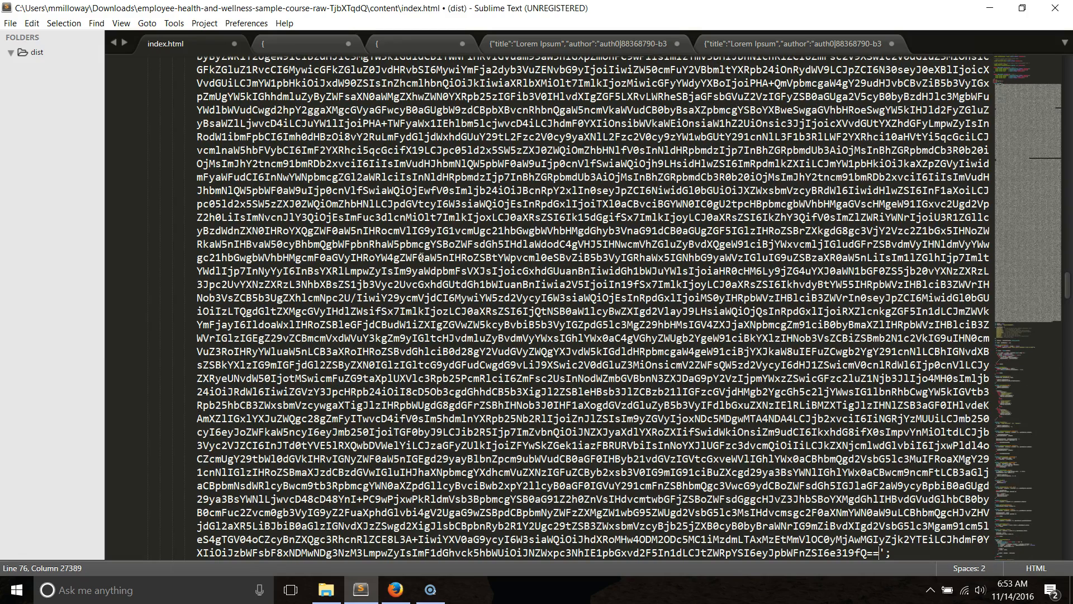
key(ctrl+s)
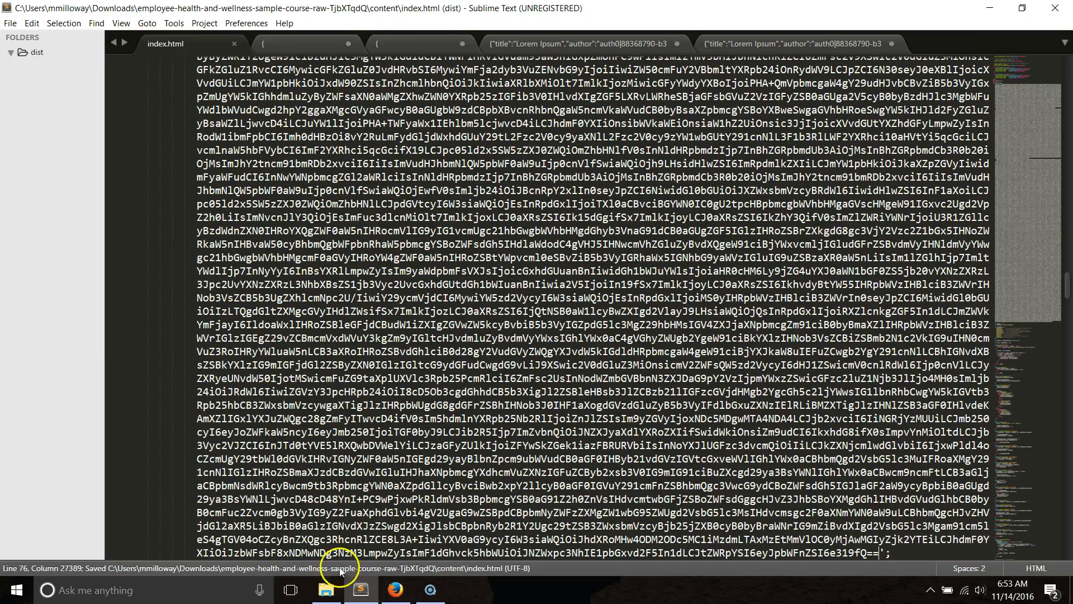
Switch to File Explorer and open the index file from the course's content folder in Firefox
click(328, 590)
right_click(627, 257)
mouse_move(730, 354)
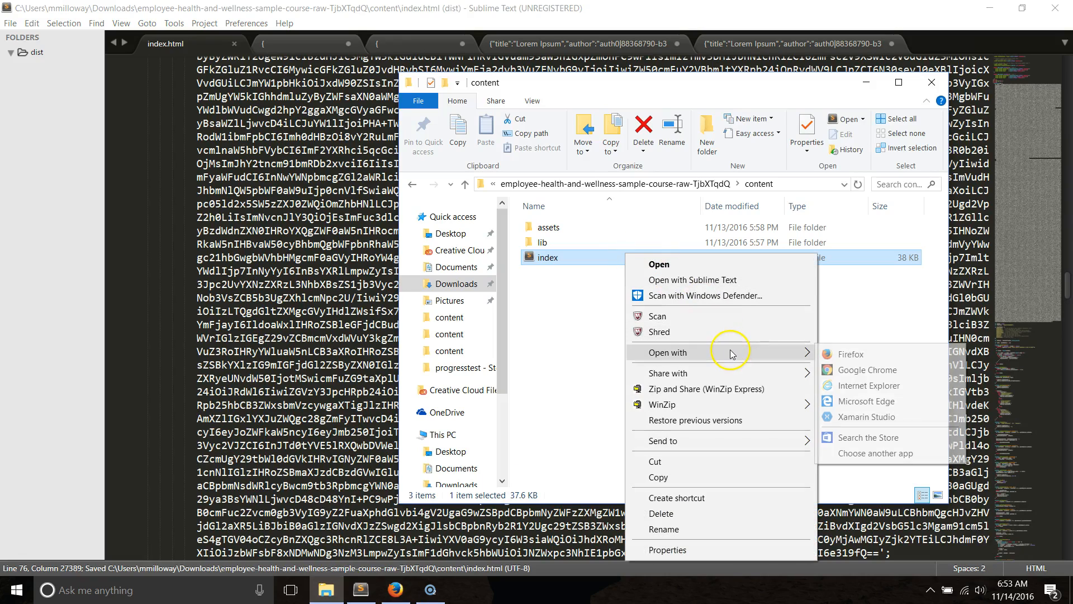
click(862, 354)
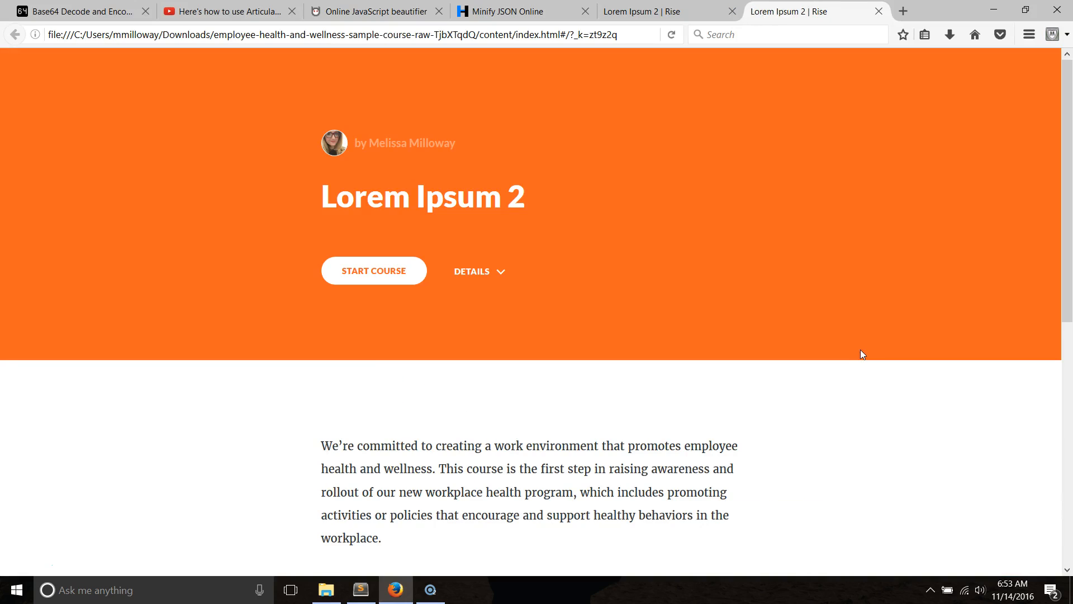